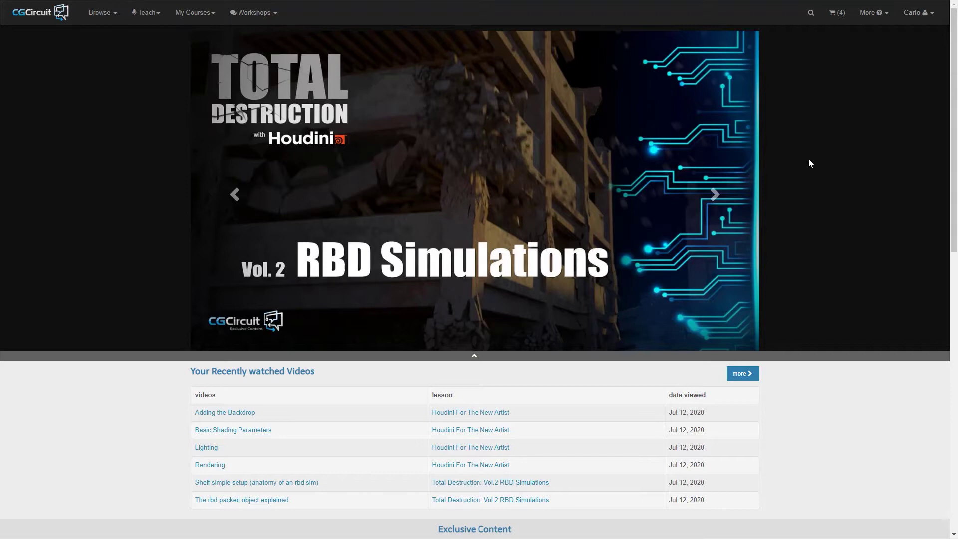
Go to My Courses > Teaching and open the dashboard's Coupons page with its empty setup form
left_click(196, 18)
left_click(200, 63)
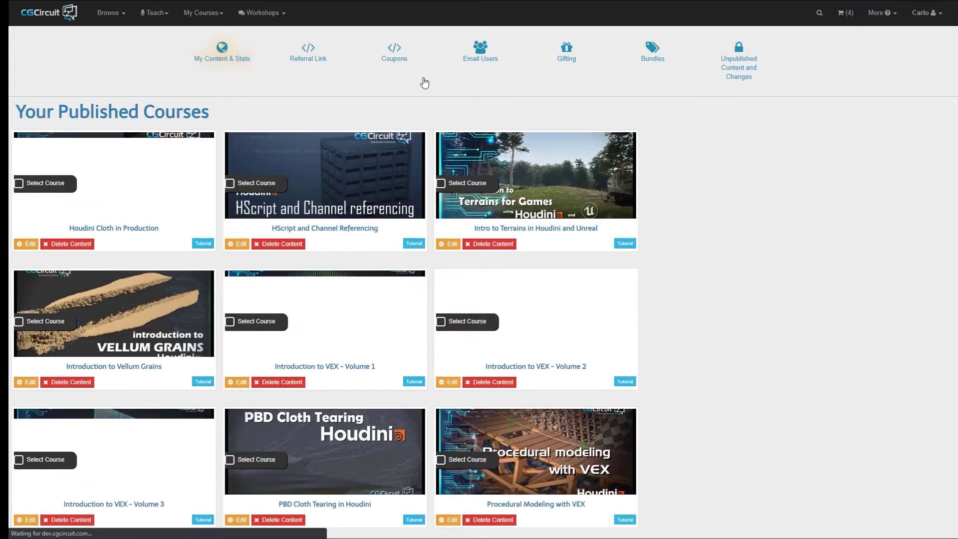
left_click(393, 52)
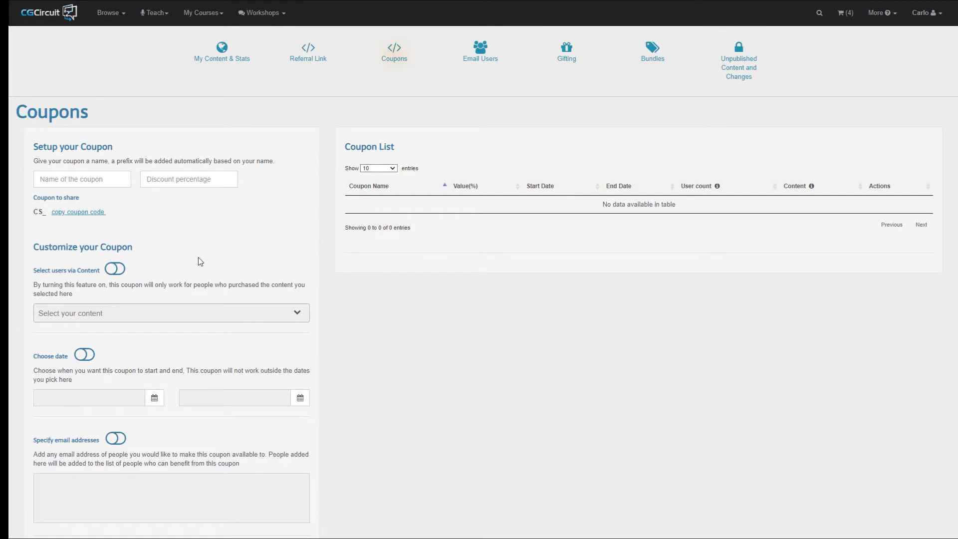
scroll(198, 262, "down", 4)
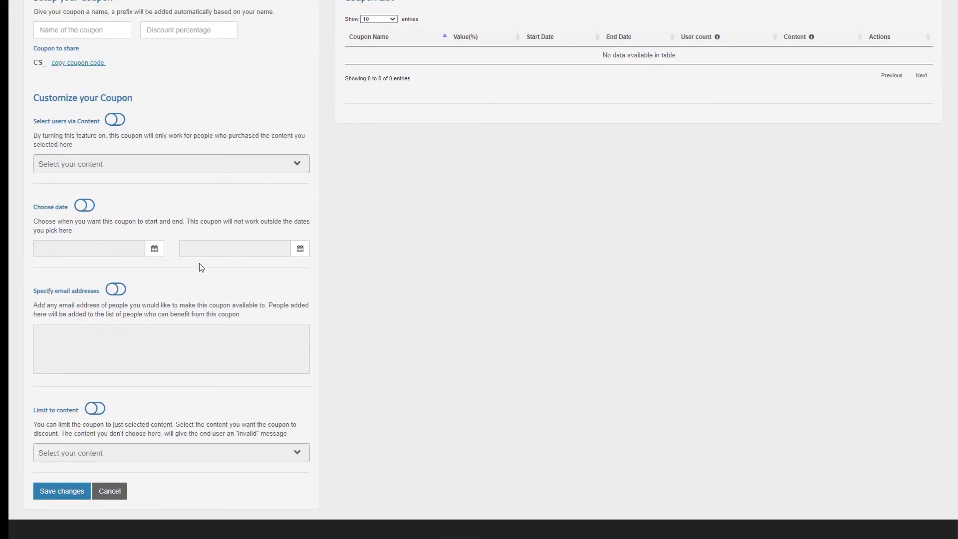
scroll(199, 262, "up", 2)
scroll(199, 263, "up", 1)
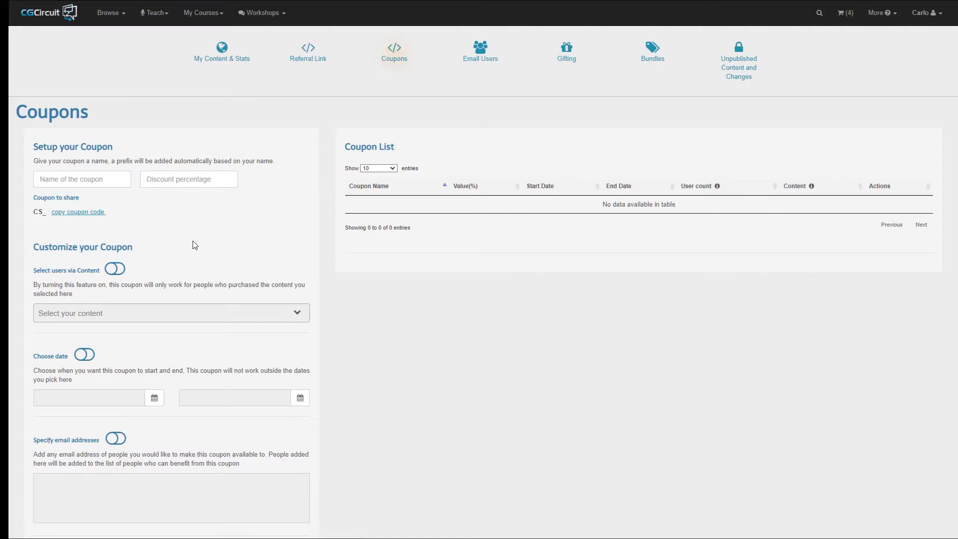
Enter the coupon name July2020 with a 20 percent discount
left_click(98, 178)
type("Jul")
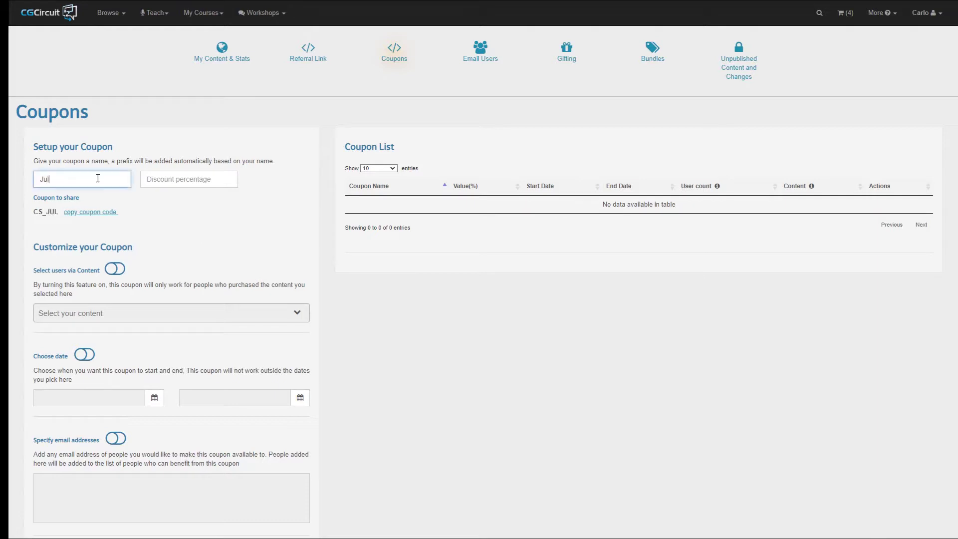
type("y2020")
key("Tab")
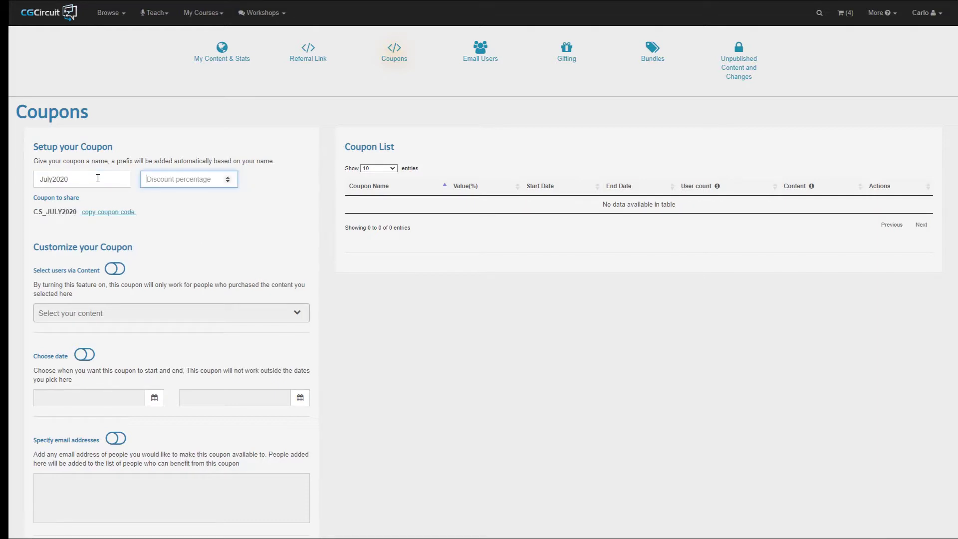
type("20")
key("Tab")
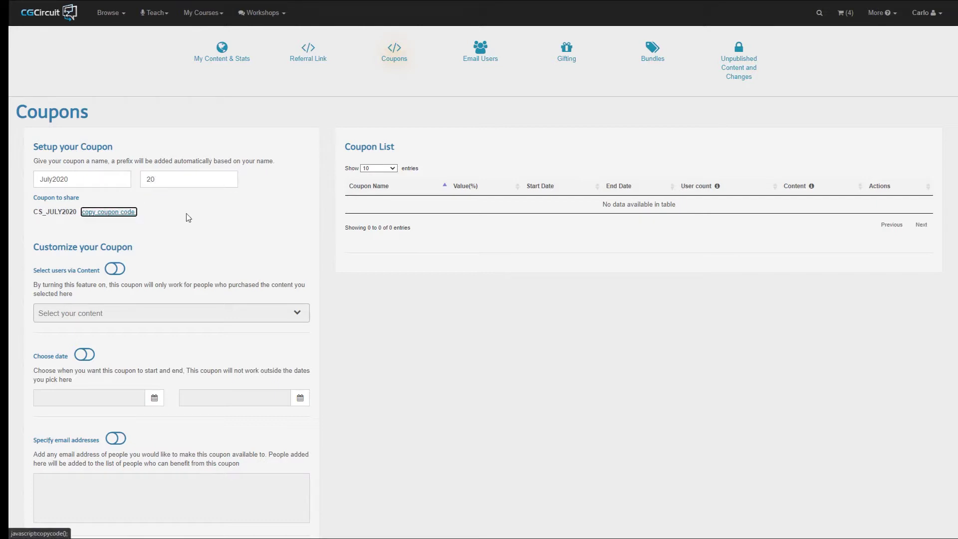
left_click(186, 214)
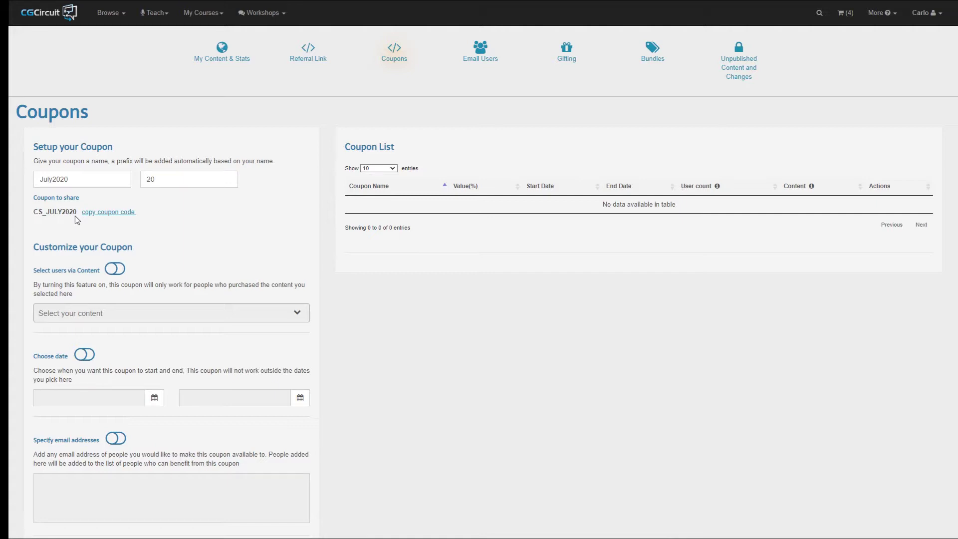
Inspect the CS_ prefix of the generated share code CS_JULY2020
left_click_drag(34, 212, 46, 214)
left_click_drag(32, 212, 44, 213)
left_click_drag(34, 214, 77, 214)
left_click(76, 226)
Save the coupon so CS_JULY2020 lists at 20.00% for all users and content
scroll(261, 222, "down", 4)
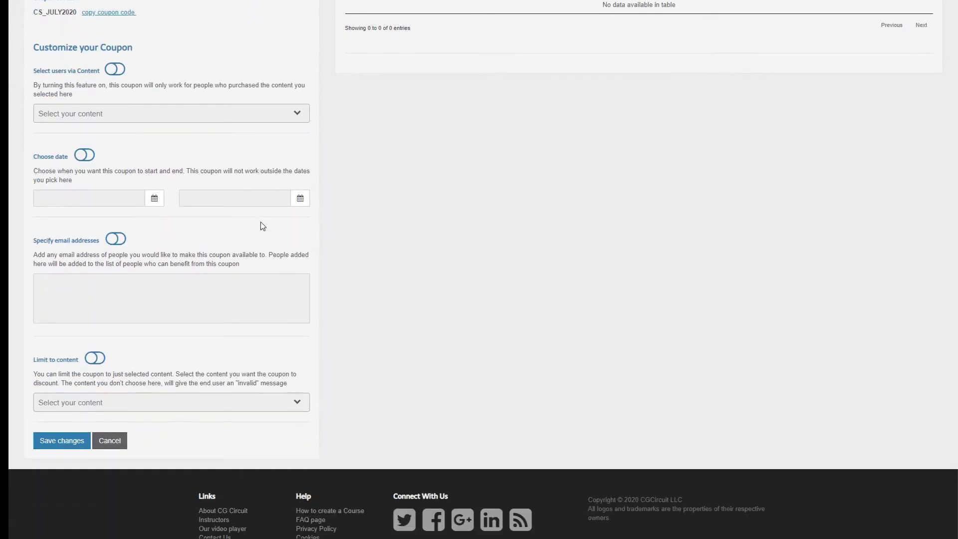
left_click(62, 441)
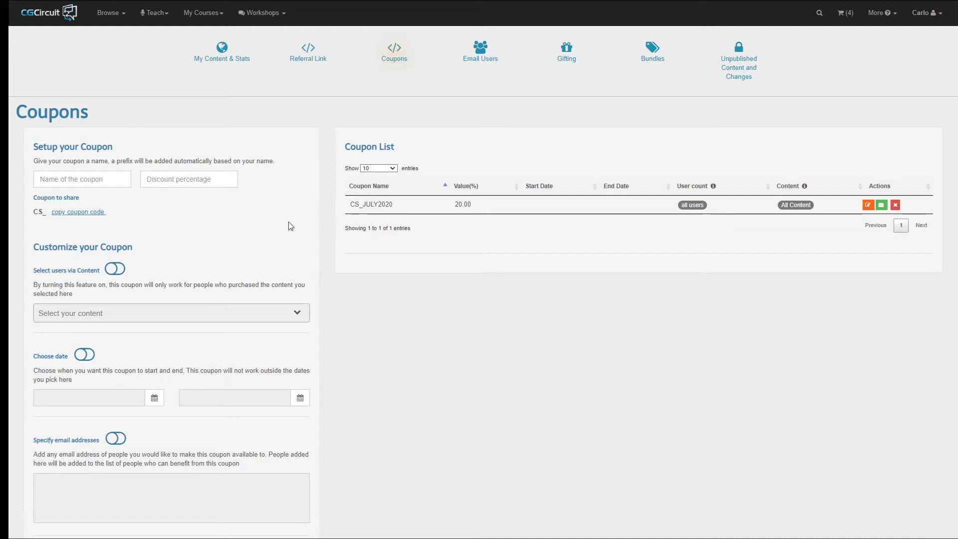
Edit CS_JULY2020 and turn on selecting eligible users via content
left_click(868, 205)
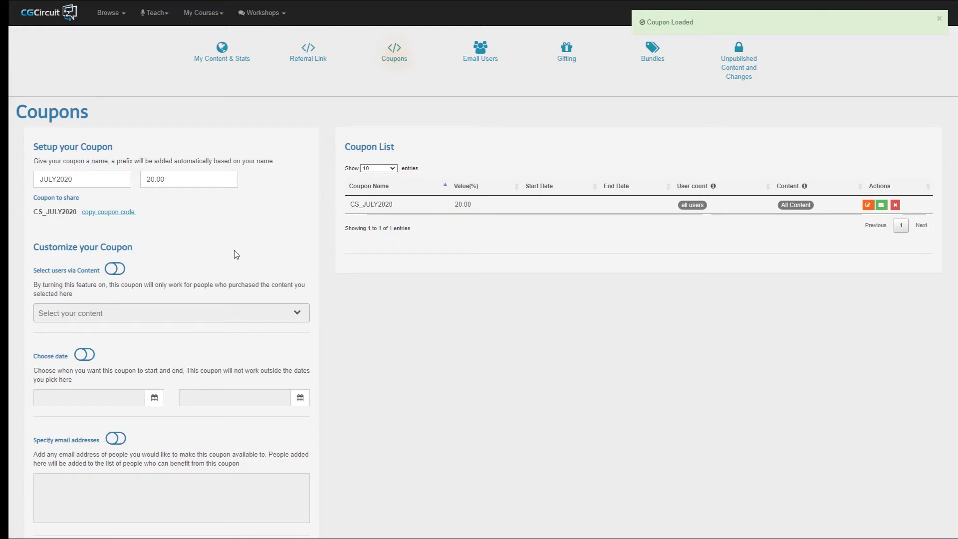
scroll(234, 250, "down", 1)
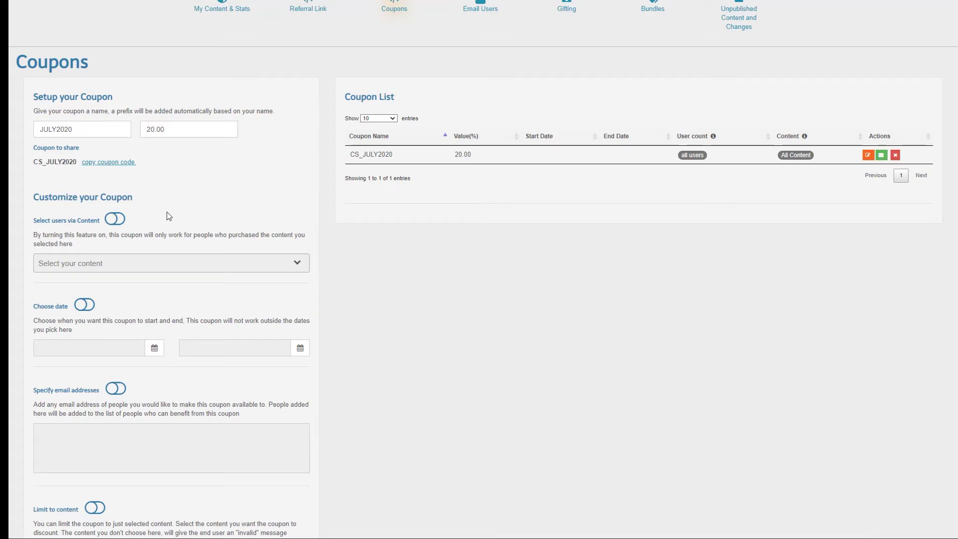
left_click(116, 225)
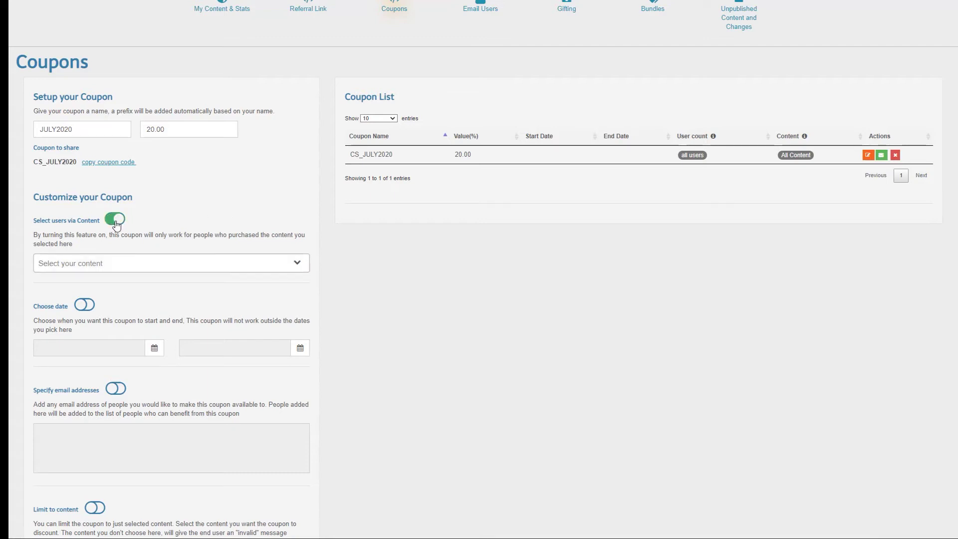
left_click(299, 265)
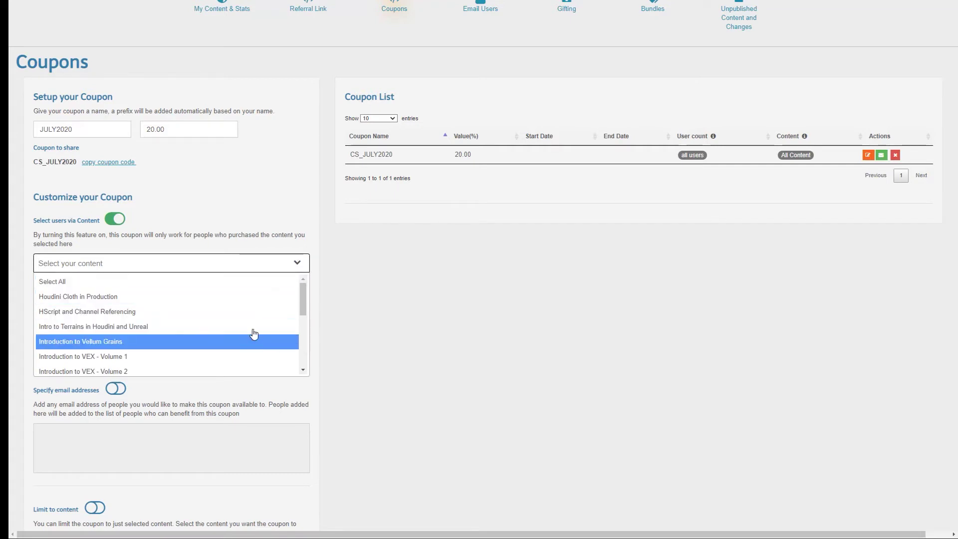
scroll(193, 331, "down", 1)
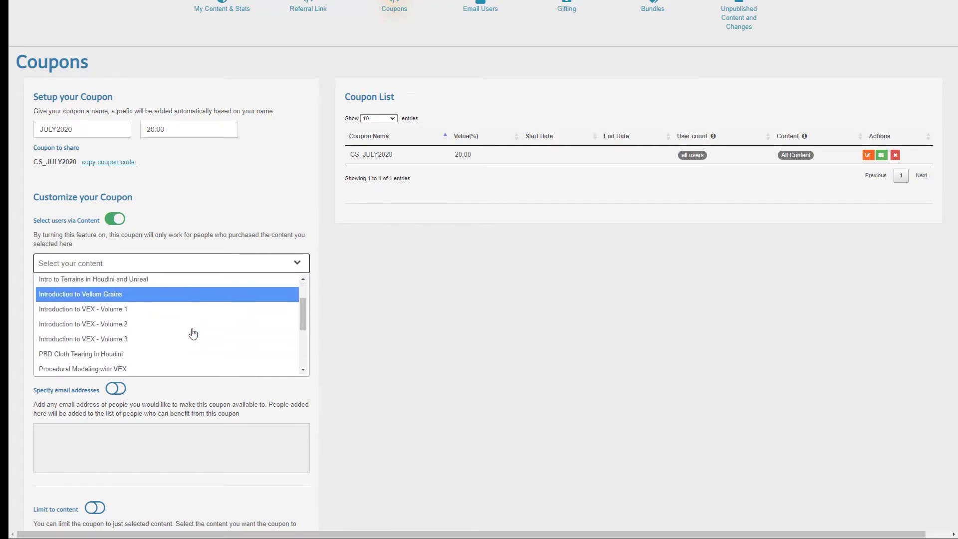
Choose Introduction to VEX - Volume 1 and Volume 2 as qualifying purchases and save, giving 492 users
left_click(126, 315)
left_click(170, 273)
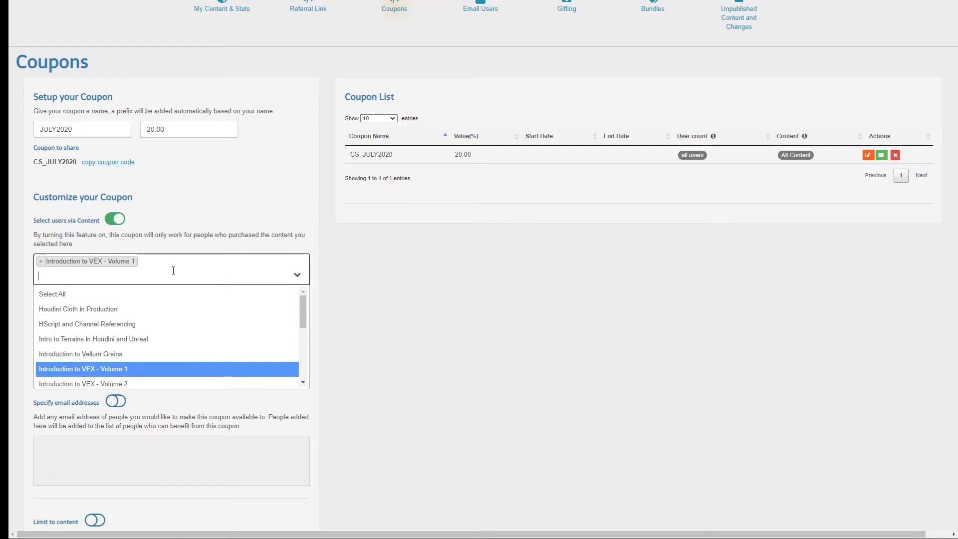
left_click(121, 371)
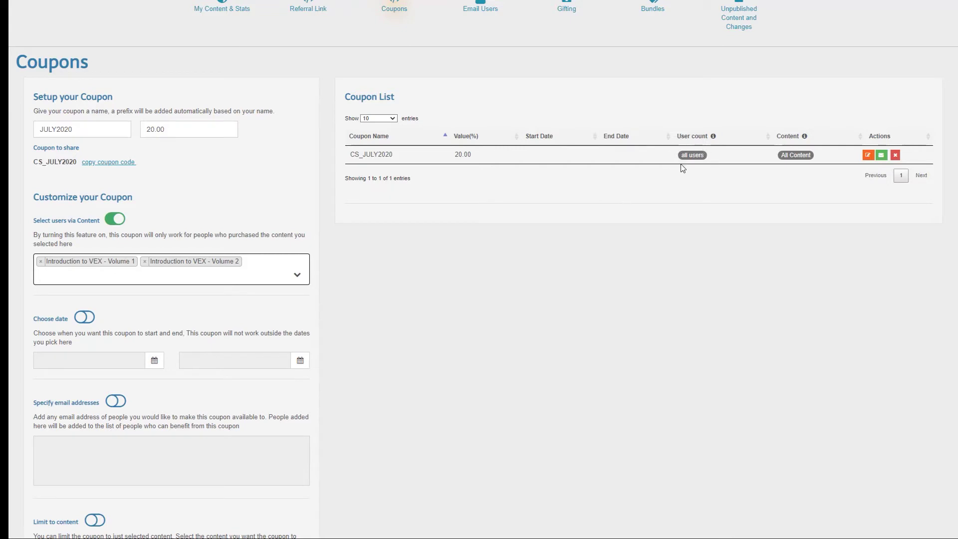
scroll(463, 301, "down", 4)
left_click(54, 422)
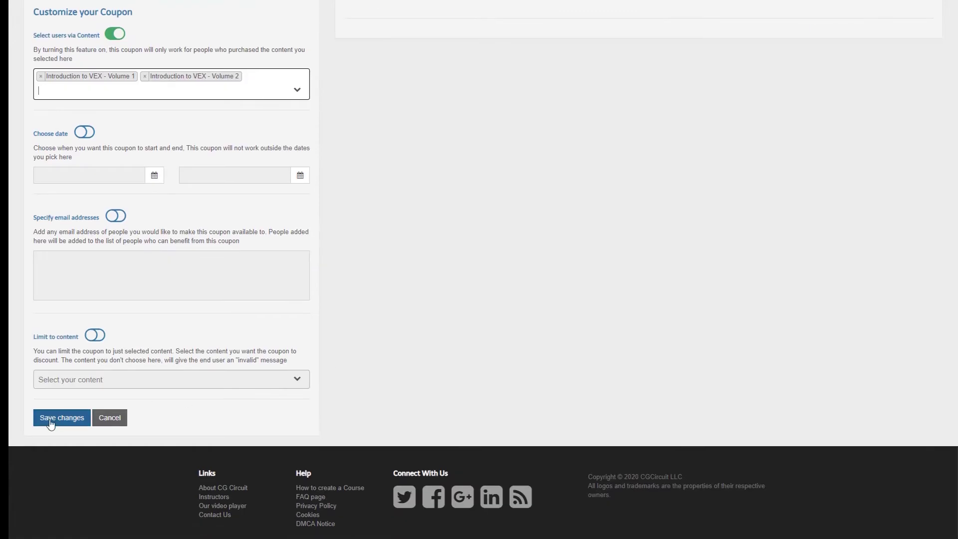
scroll(492, 311, "up", 4)
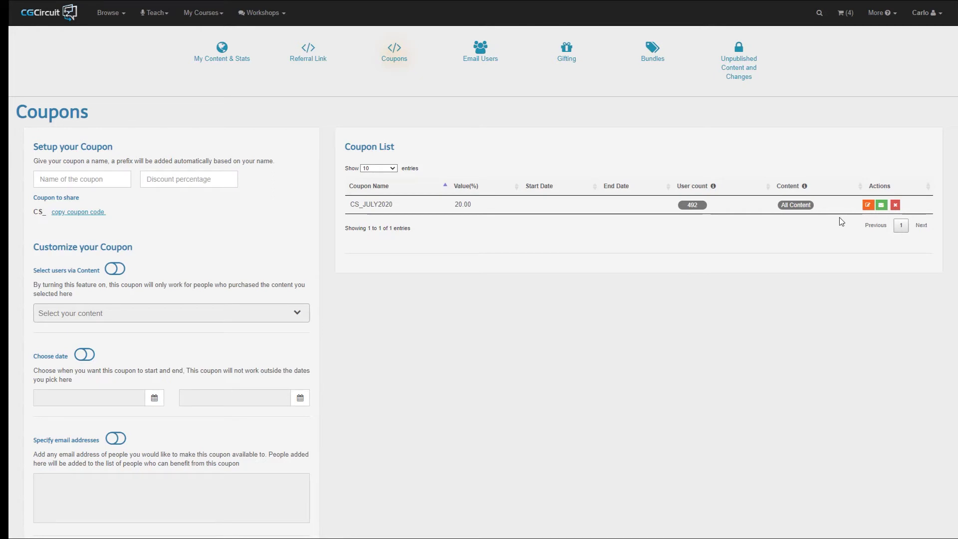
left_click(868, 206)
Enable Specify email addresses, add one customer e-mail address, and save the coupon
scroll(664, 297, "down", 3)
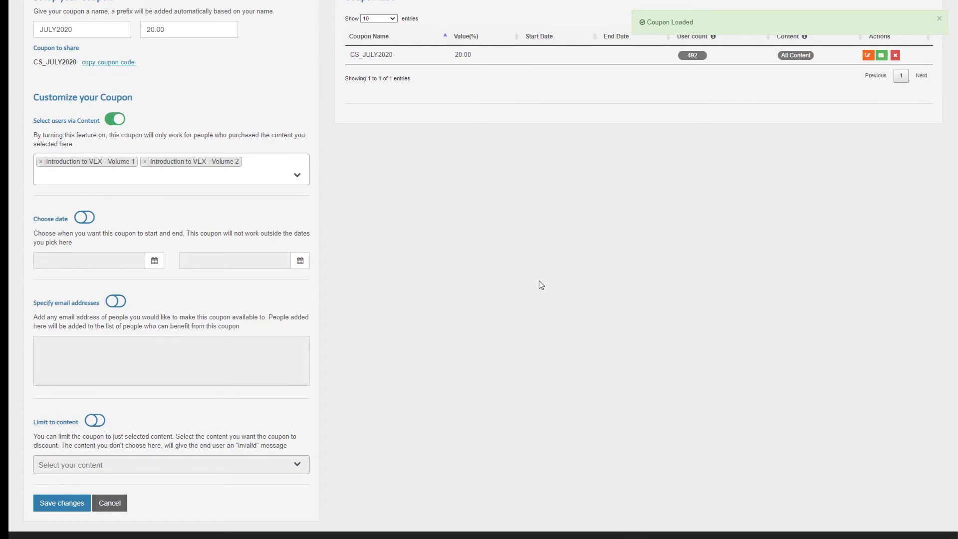
left_click(117, 302)
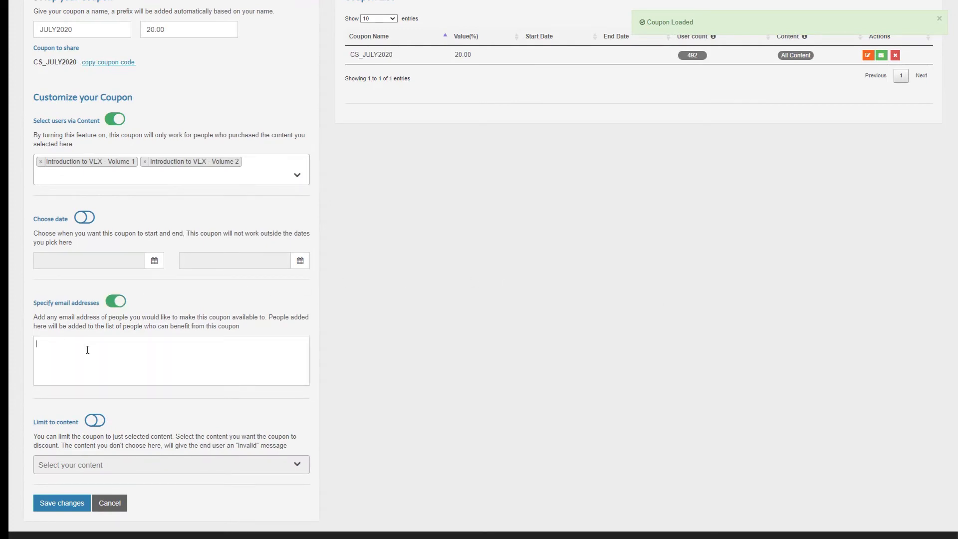
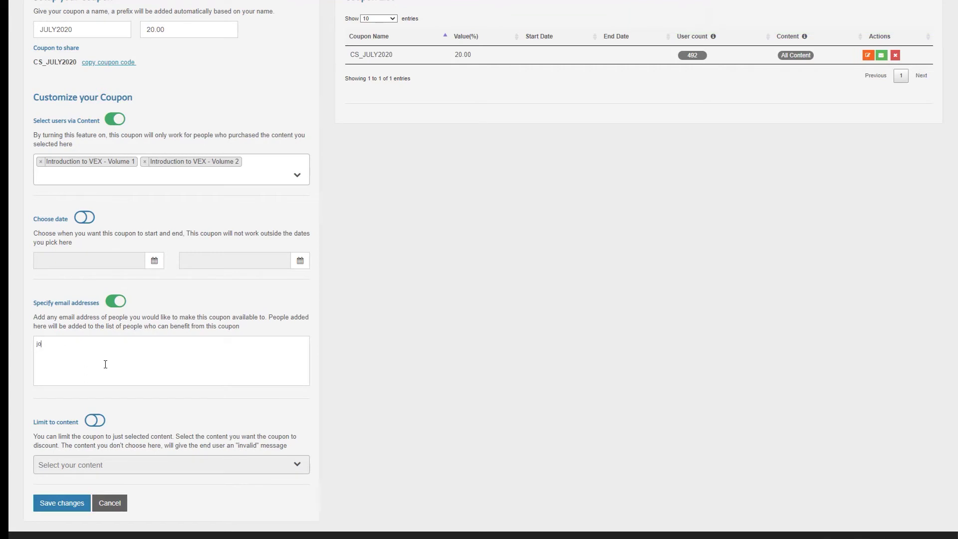
key("Return")
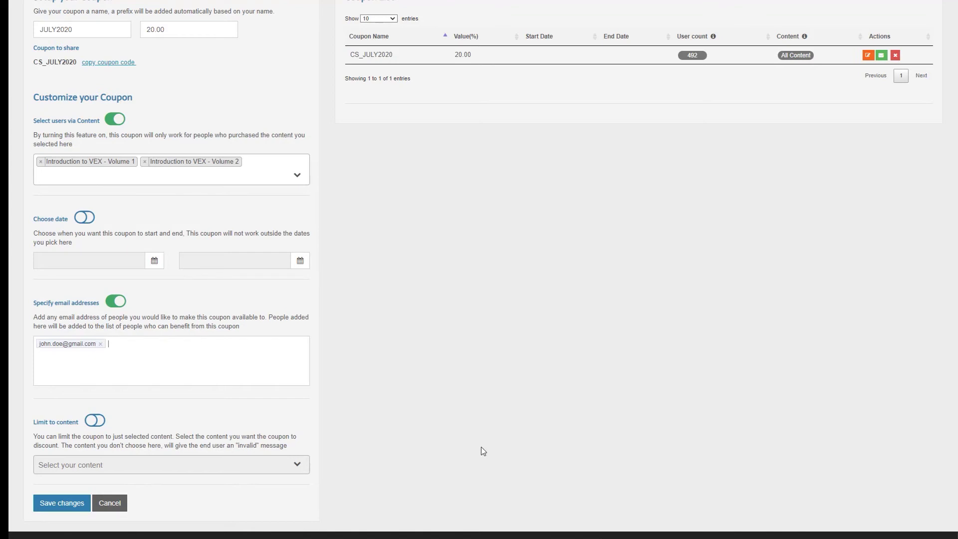
left_click(63, 503)
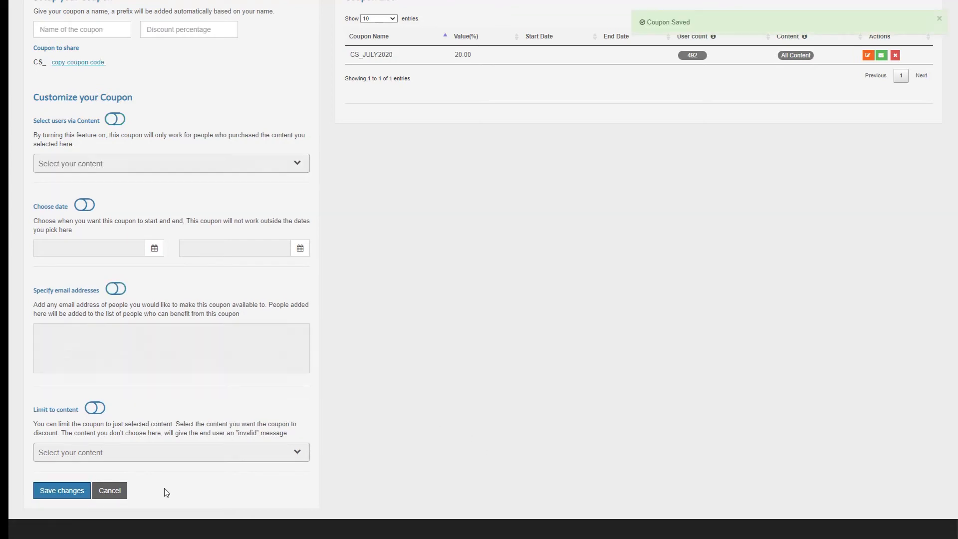
Load CS_JULY2020 back into the edit form
scroll(662, 319, "up", 3)
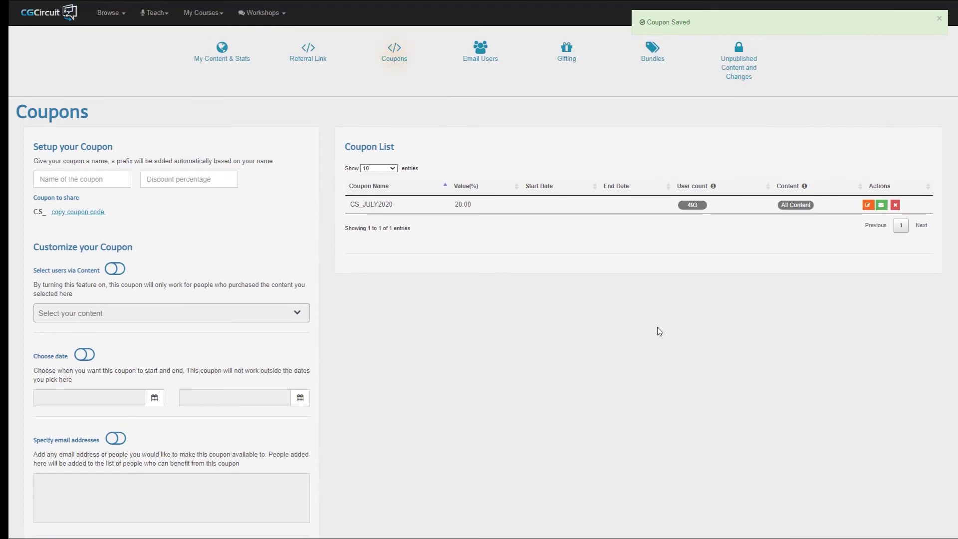
left_click(868, 206)
scroll(487, 338, "down", 5)
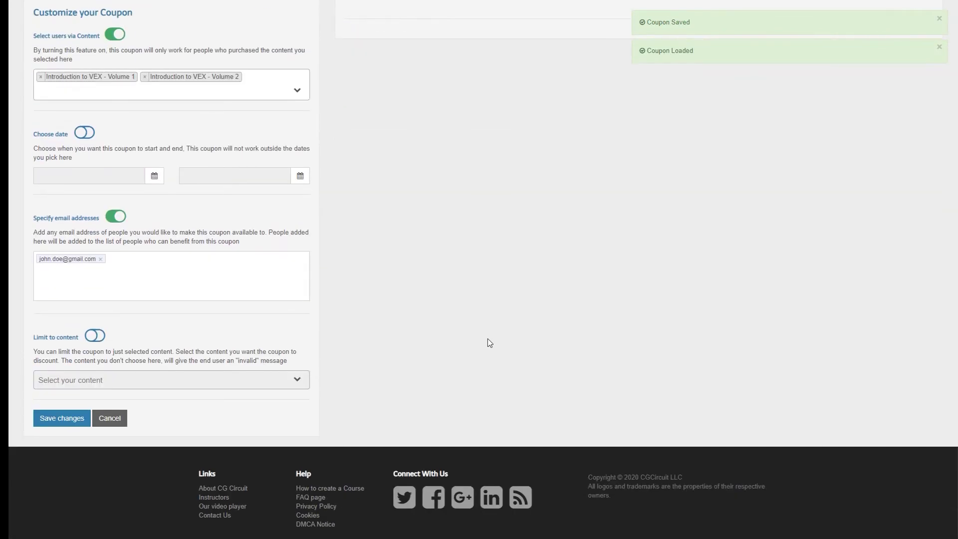
scroll(487, 338, "up", 1)
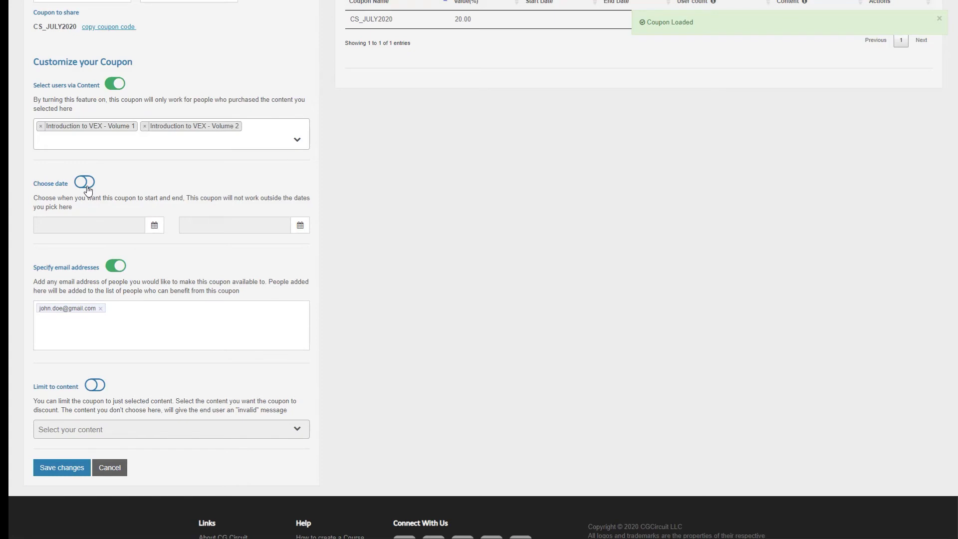
Turn on Choose date with start 07-12-2020 and end 07-26-2020
left_click(88, 189)
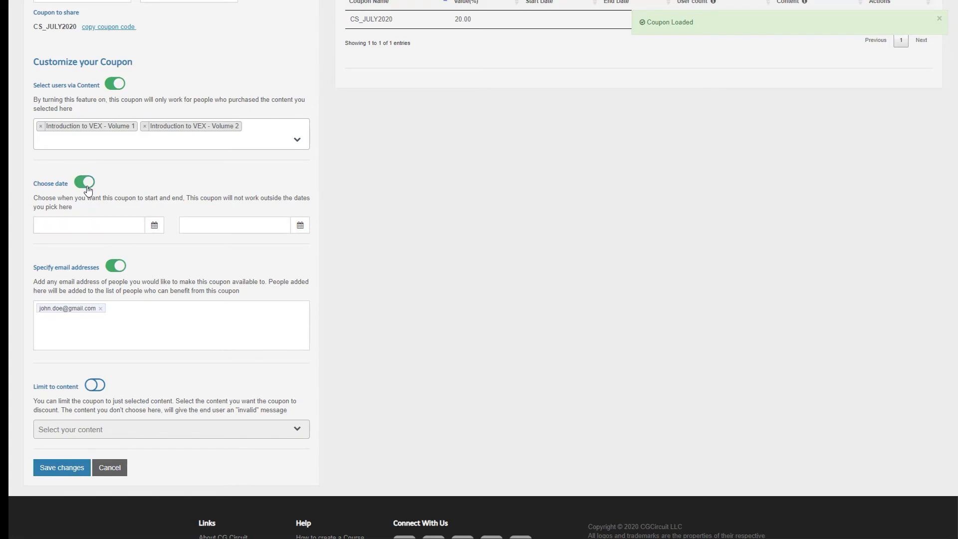
left_click(155, 229)
left_click(47, 319)
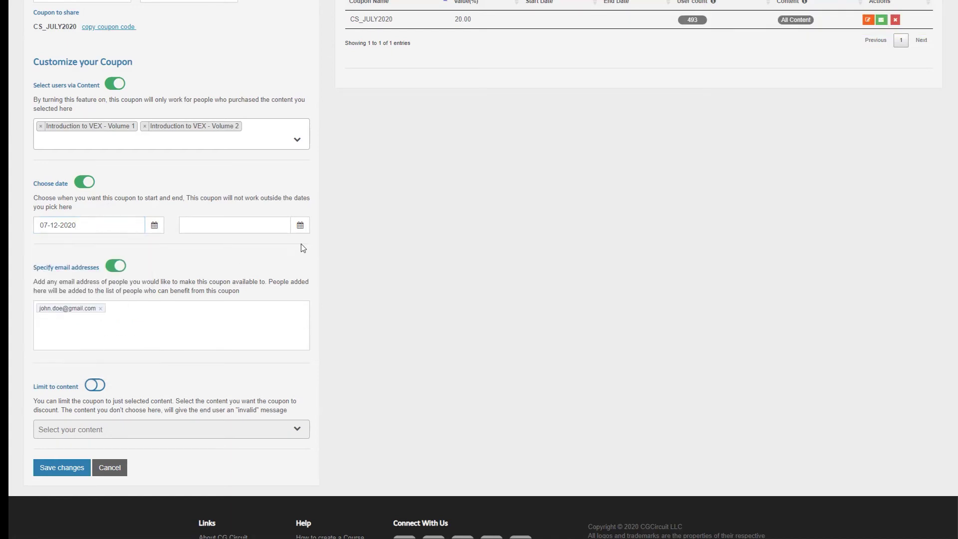
left_click(304, 223)
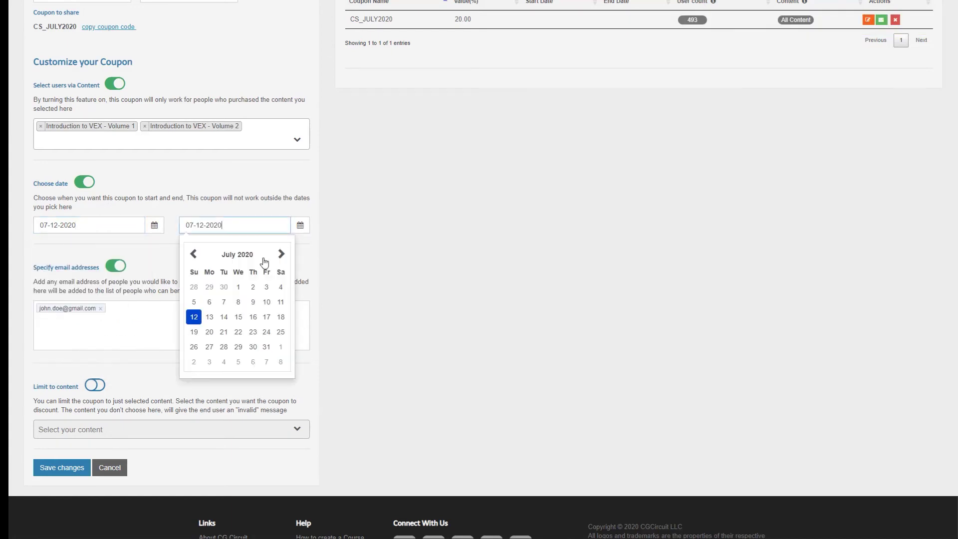
left_click(195, 345)
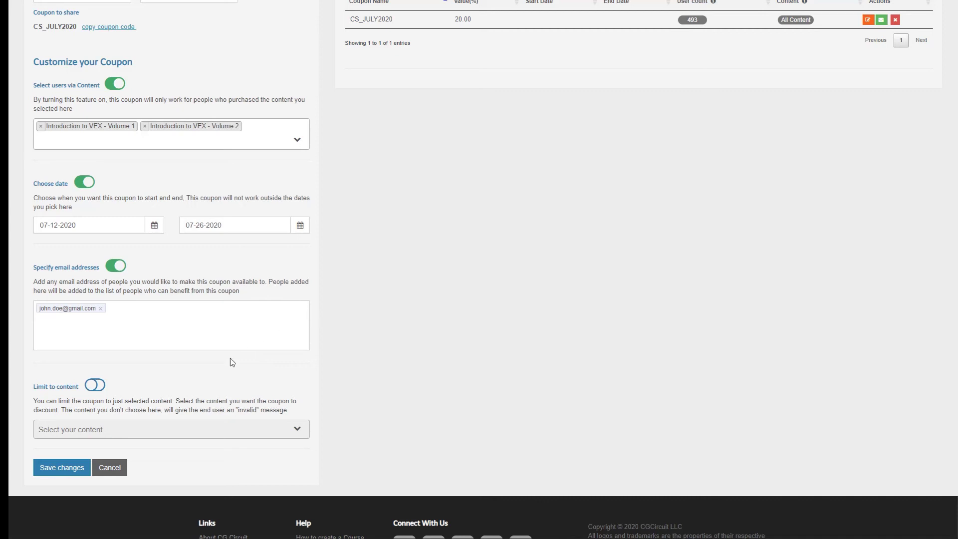
Limit content to Introduction to VEX - Volume 3 and save, listing 07/12/2020–07/26/2020 and 493 users
left_click(95, 385)
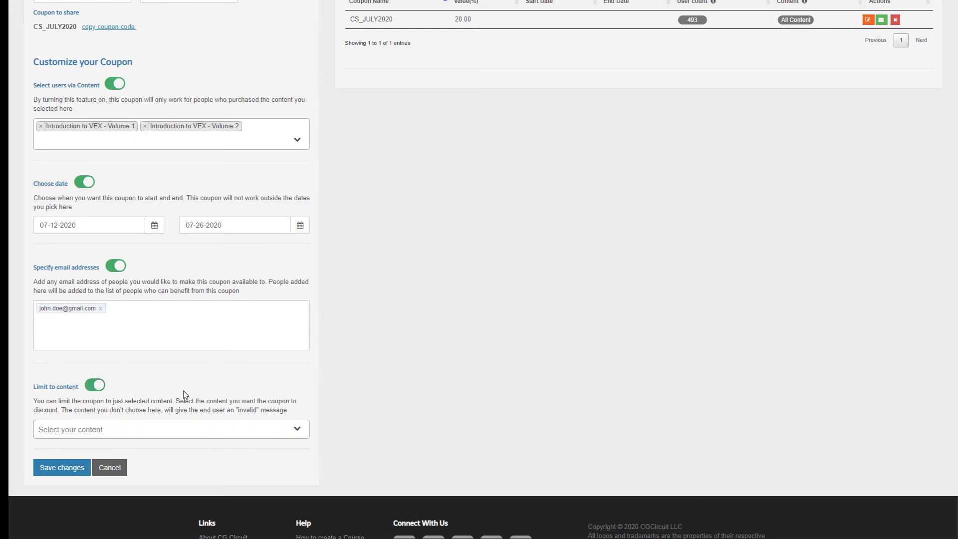
left_click(295, 429)
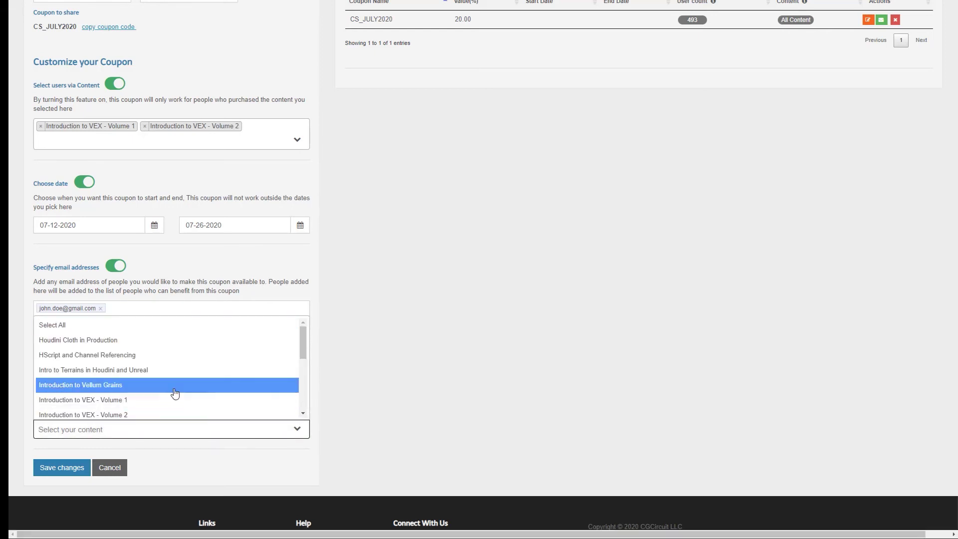
scroll(169, 392, "down", 2)
left_click(119, 380)
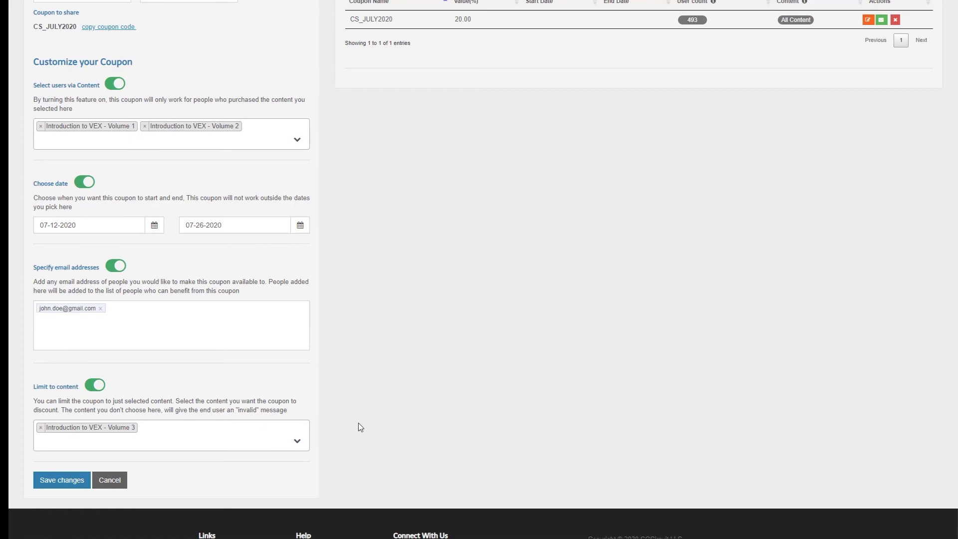
left_click(50, 480)
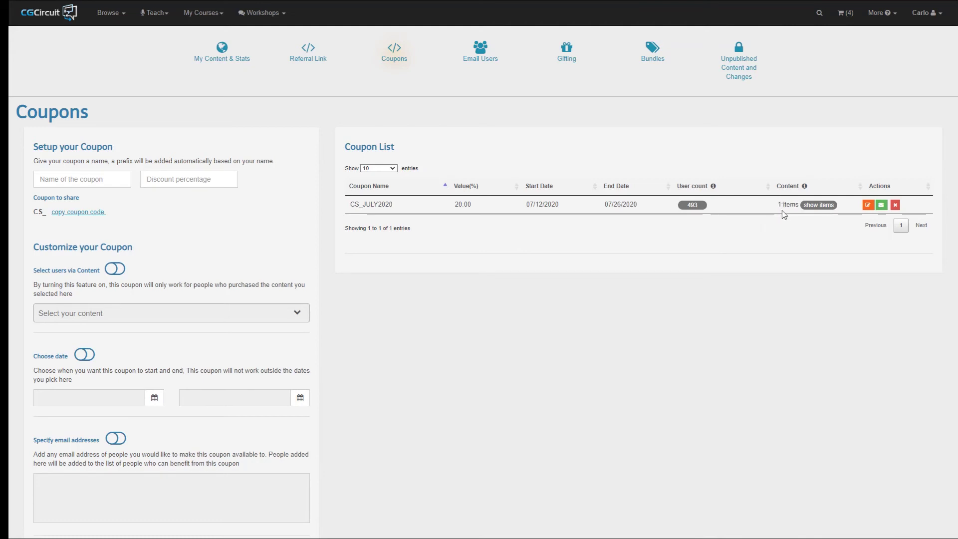
Check the coupon's show items content, then open its Send Mail page prefilled for CS_JULY2020
mouse_move(827, 205)
scroll(731, 276, "down", 3)
scroll(731, 276, "up", 3)
left_click(881, 207)
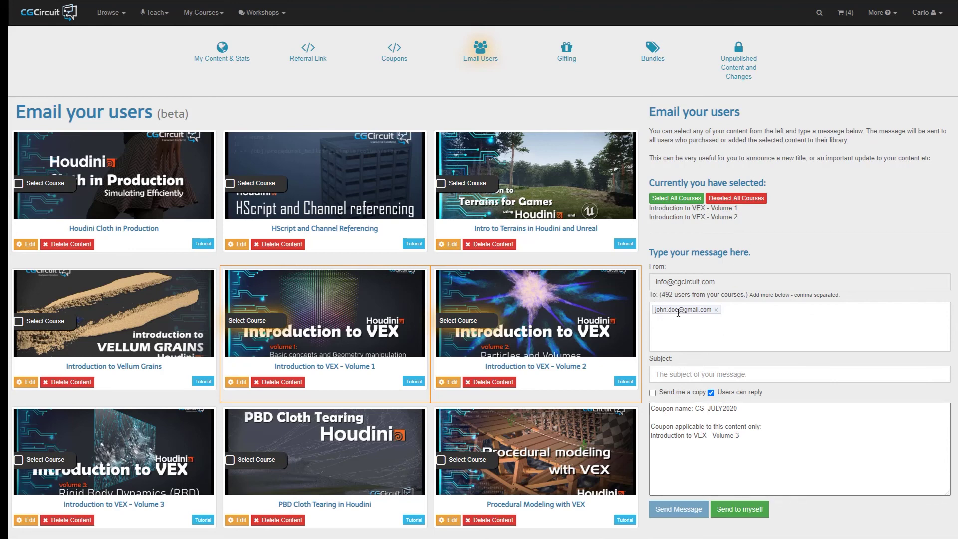
Review the coupon name and course line in the message, then return to Coupons
left_click(681, 410)
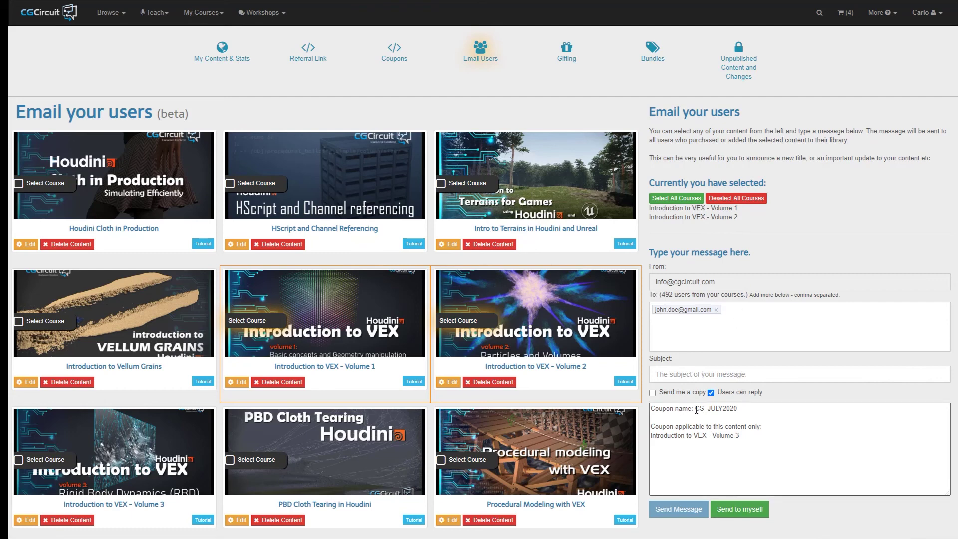
left_click_drag(696, 409, 749, 410)
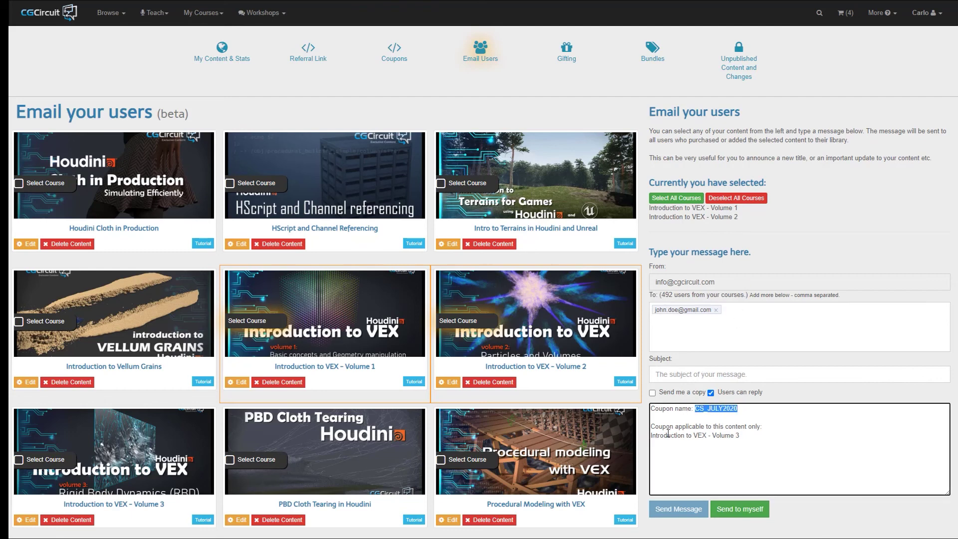
left_click_drag(650, 435, 751, 435)
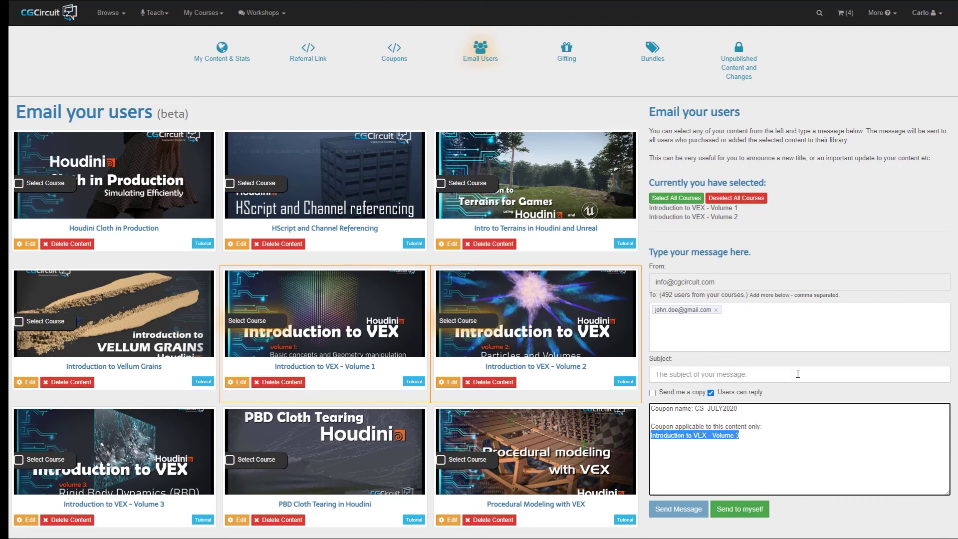
left_click(875, 259)
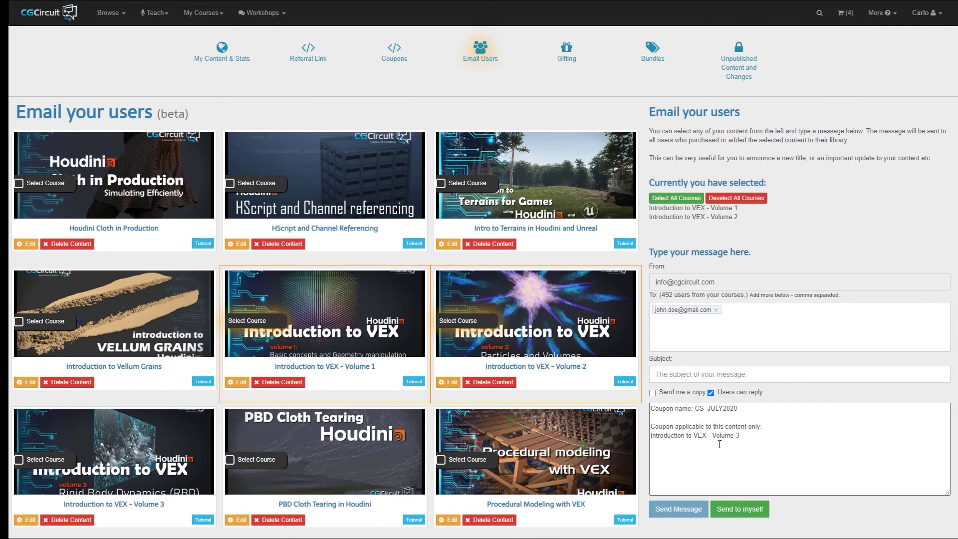
left_click(396, 56)
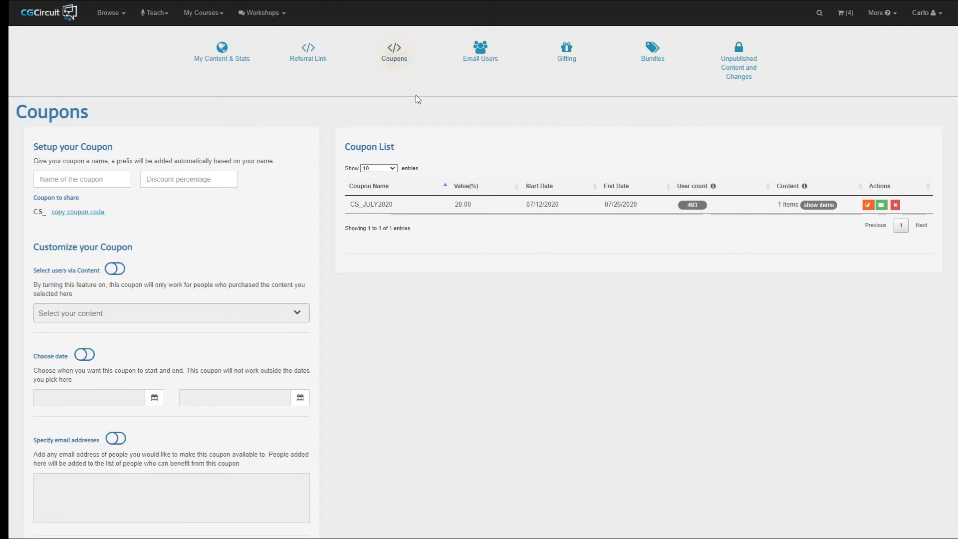
Add Quick Start to Realistic Fire in Houdini and Producing a CGCircuit Tutorial to allowed content and save
left_click(868, 206)
scroll(559, 329, "down", 3)
scroll(178, 359, "down", 3)
left_click(197, 372)
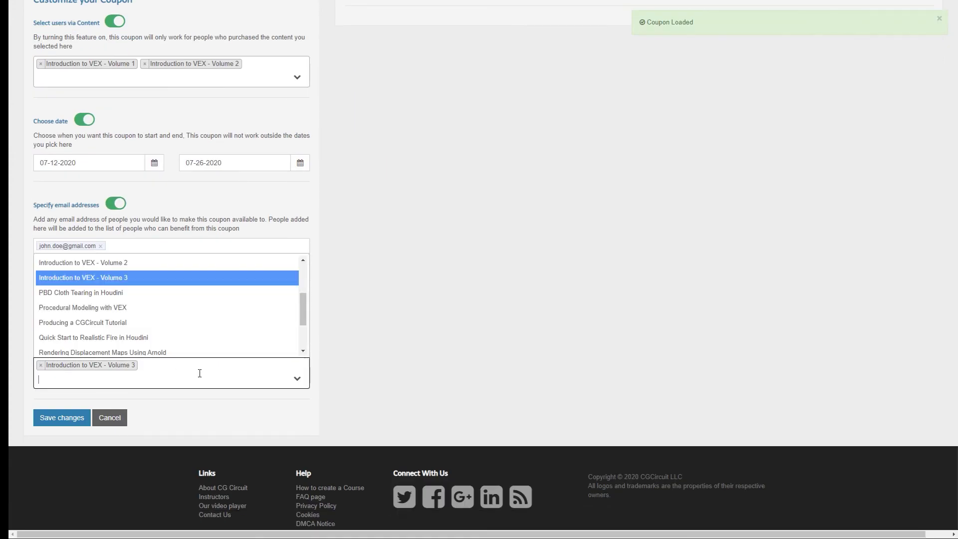
left_click(149, 338)
left_click(173, 383)
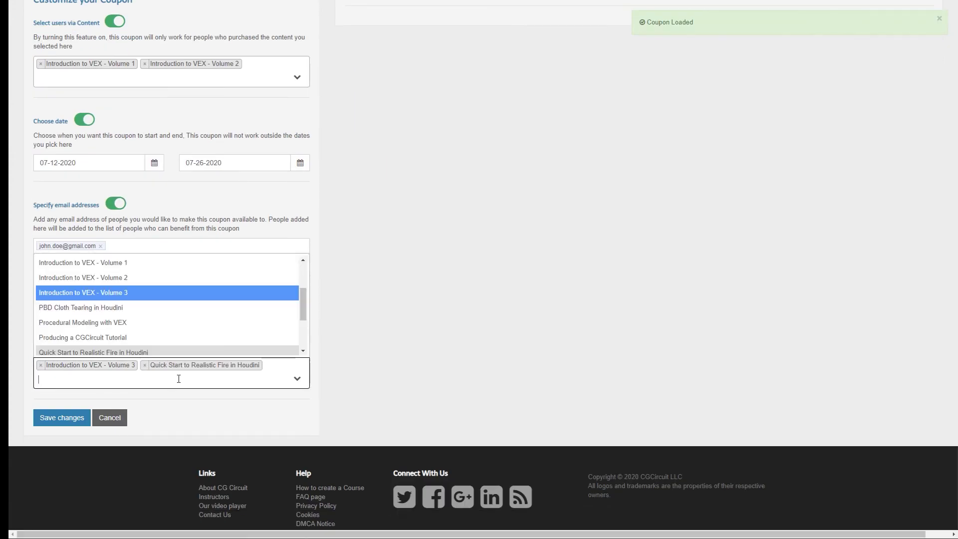
left_click(159, 338)
left_click(62, 431)
Reopen the coupon's prefilled email and review its three listed courses
scroll(673, 304, "up", 10)
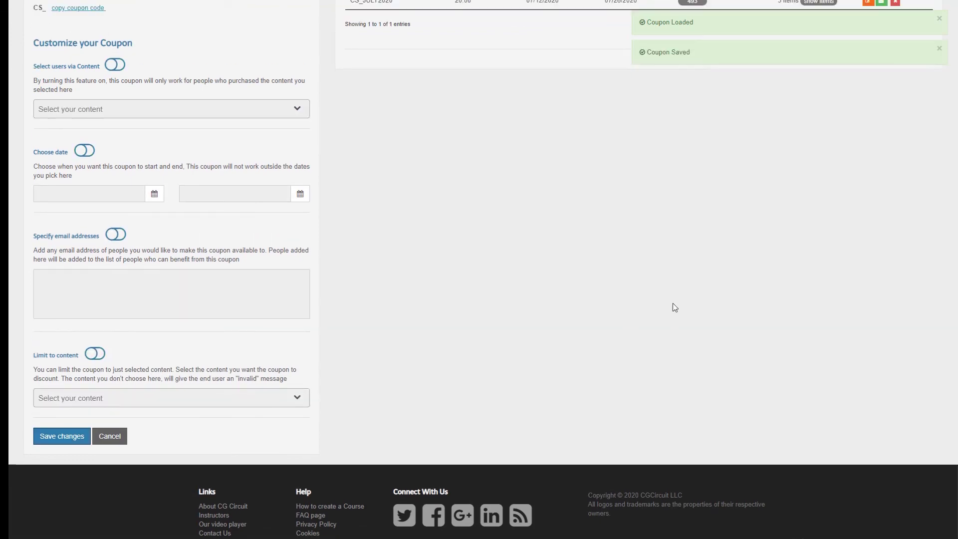
left_click(881, 205)
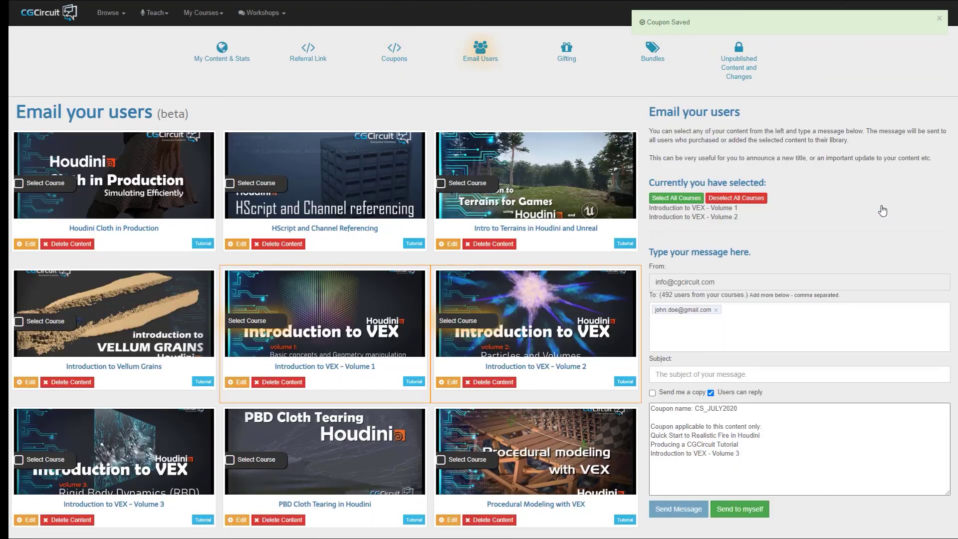
scroll(878, 218, "down", 3)
left_click_drag(748, 307, 648, 287)
left_click(686, 310)
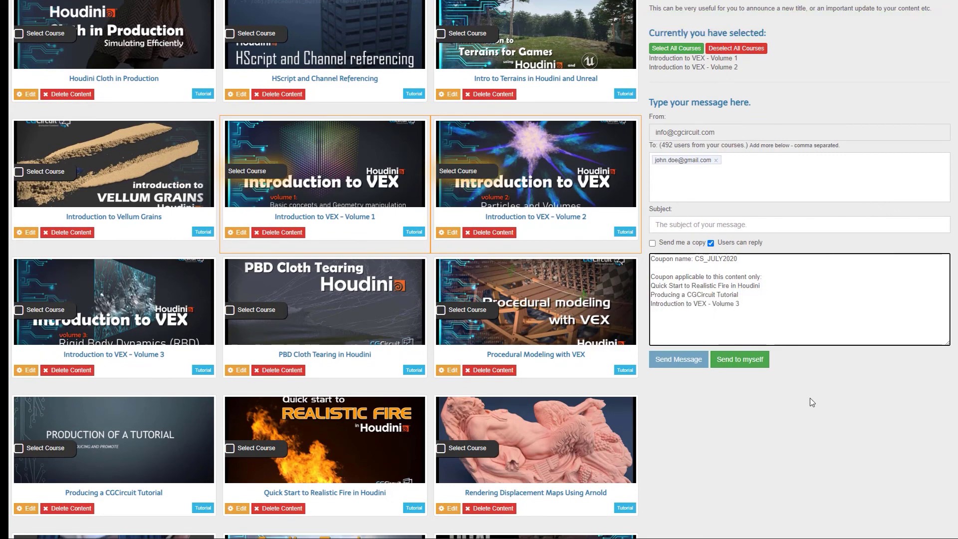
scroll(810, 398, "up", 3)
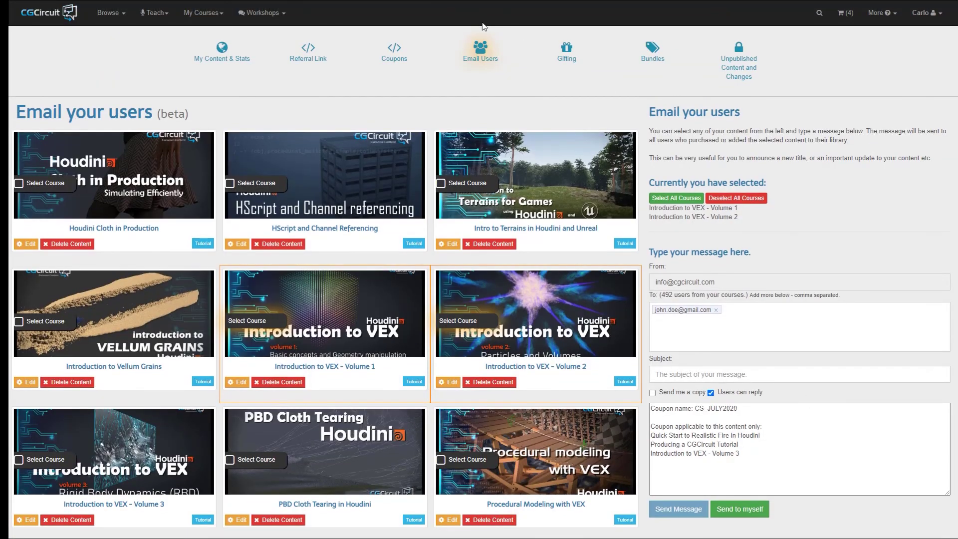
Return to the Coupons list to confirm CS_JULY2020 now shows 3 content items and 493 users
left_click(394, 50)
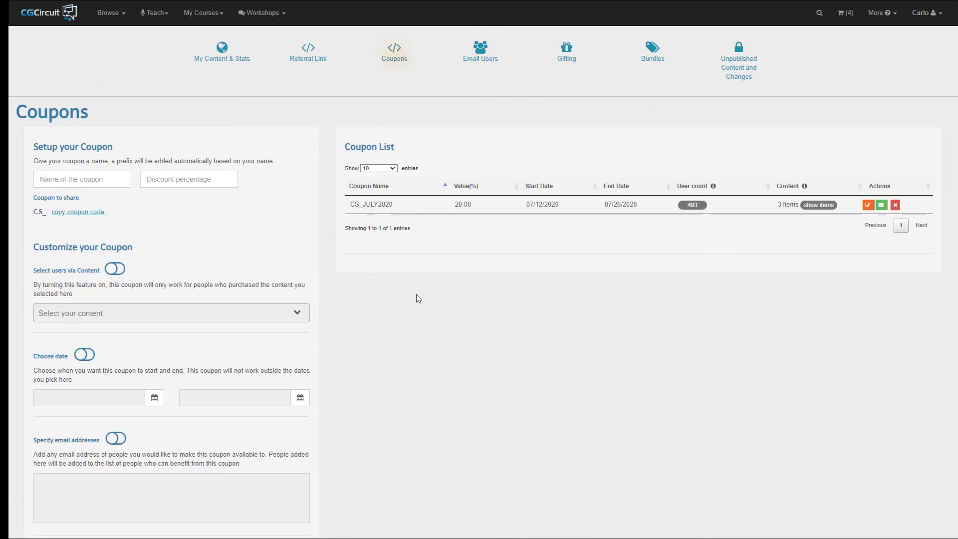